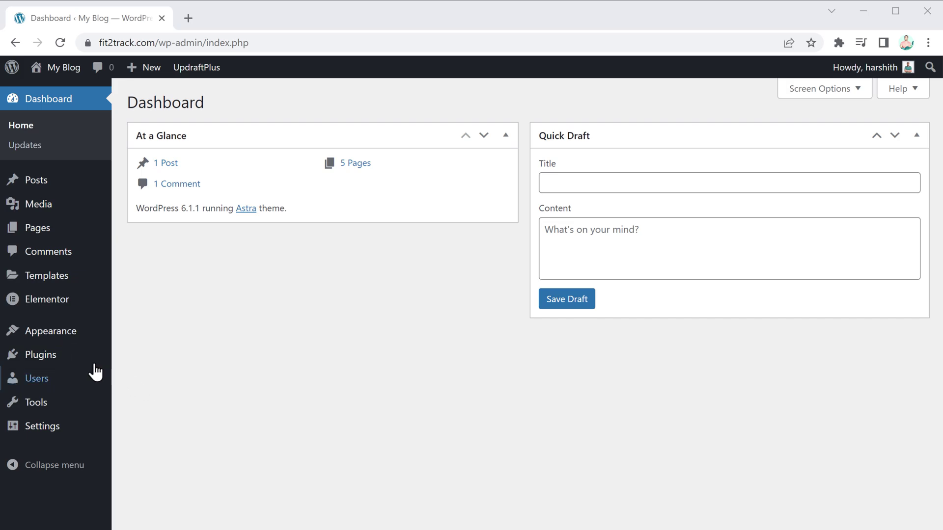
Search the plugin directory for 'wpvivid' and install Migration, Backup, Staging – WPvivid
{"action": "mouse_move", "coordinate": [64, 357]}
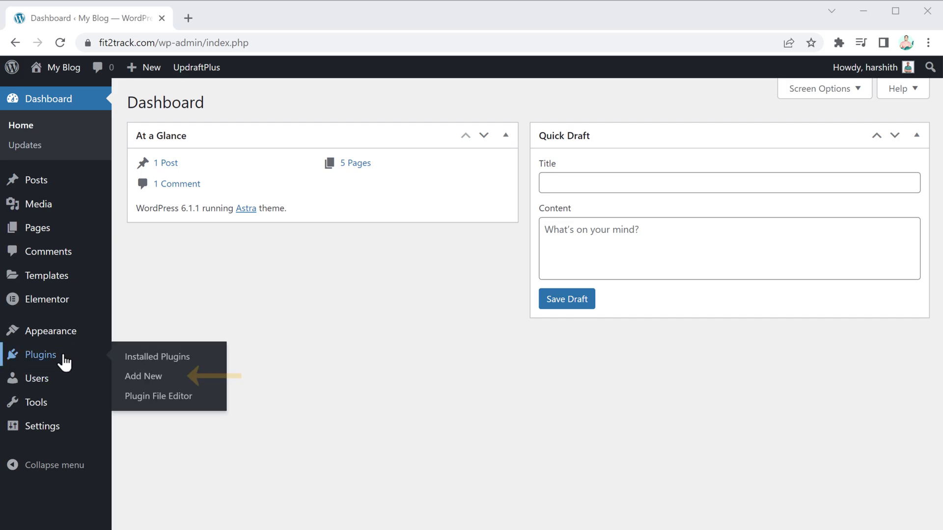
{"action": "left_click", "coordinate": [146, 378]}
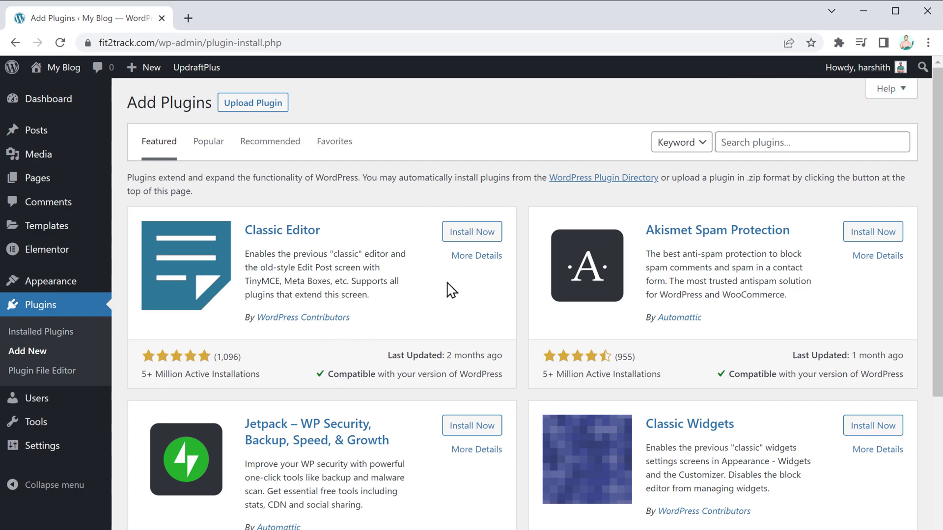
{"action": "left_click", "coordinate": [733, 142]}
{"action": "type", "text": "wpvi"}
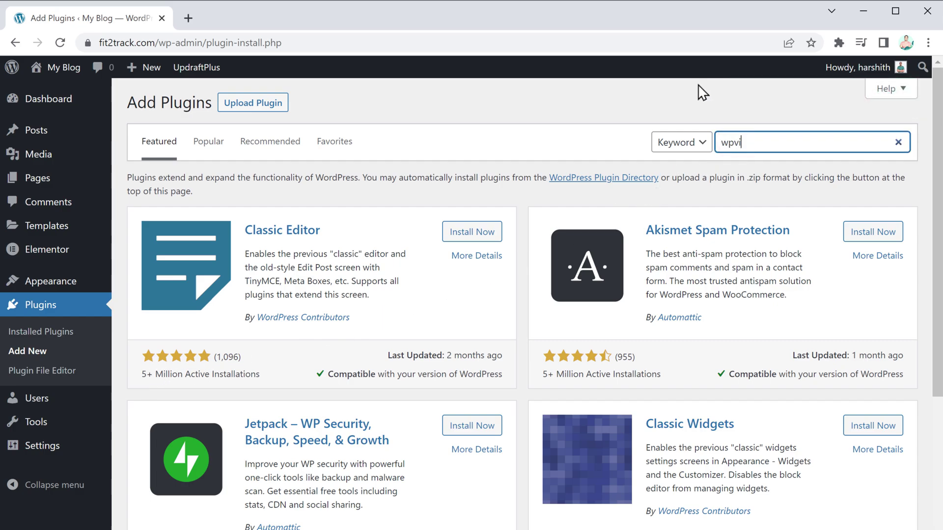
{"action": "type", "text": "vid"}
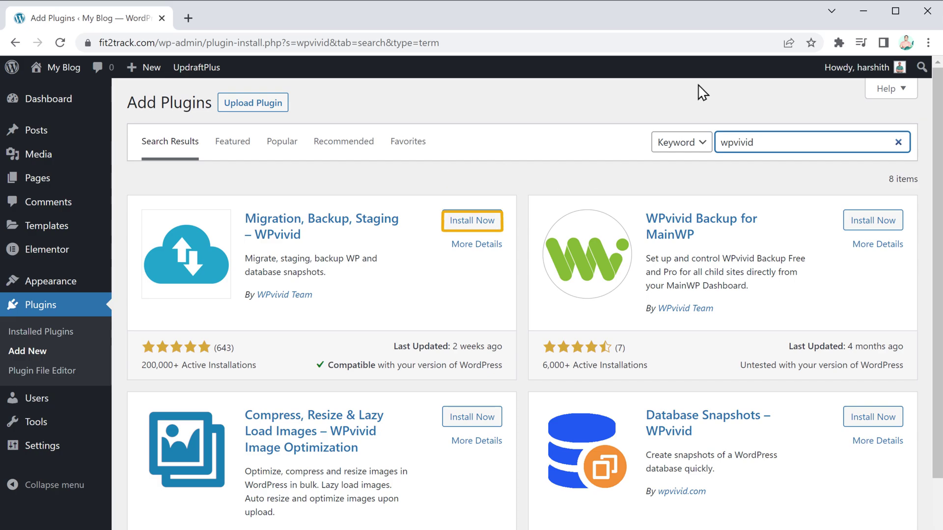
{"action": "left_click", "coordinate": [472, 221]}
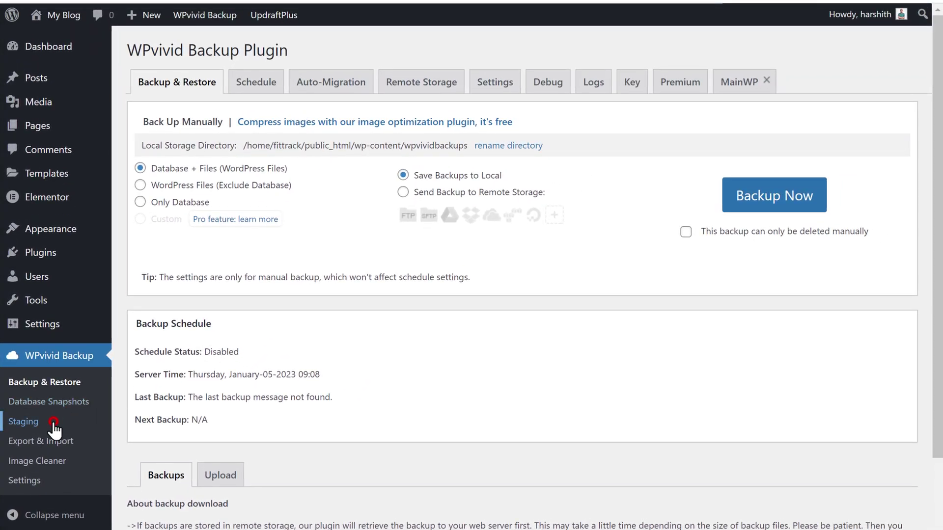
Start a new WPvivid staging site and set its custom directory to 'websitestaging'
{"action": "left_click", "coordinate": [53, 422]}
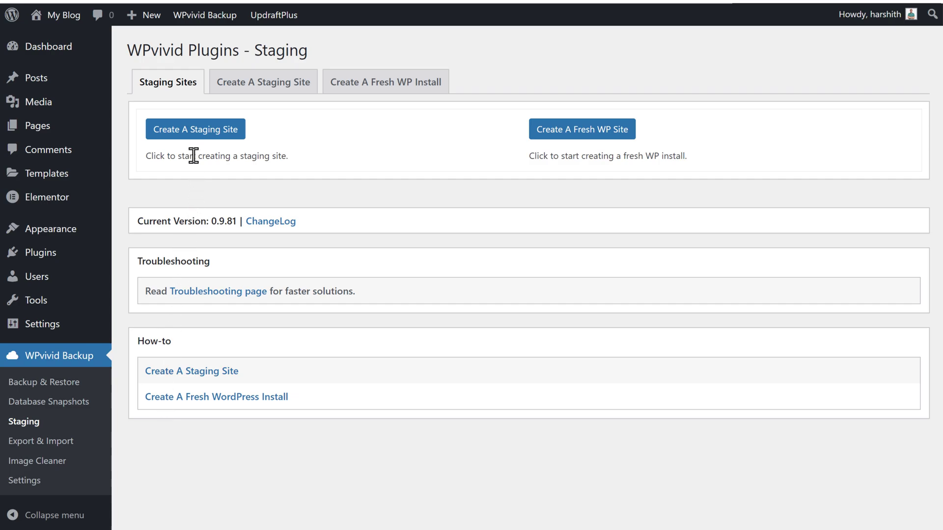
{"action": "left_click", "coordinate": [195, 133]}
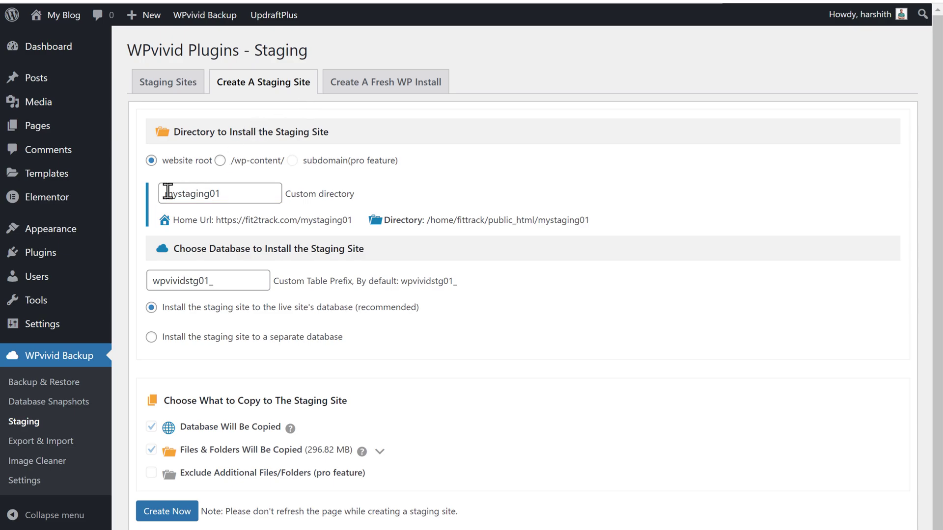
{"action": "double_click", "coordinate": [238, 191]}
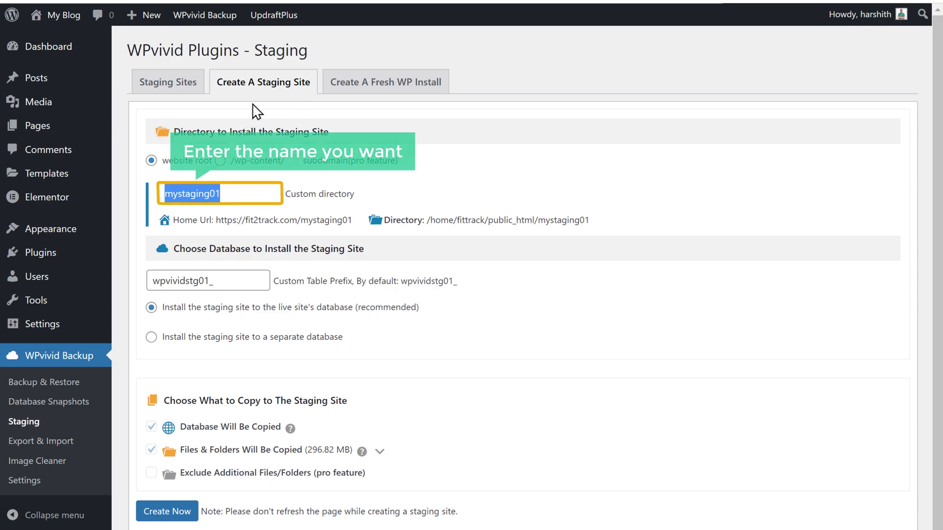
{"action": "type", "text": "websitestaging"}
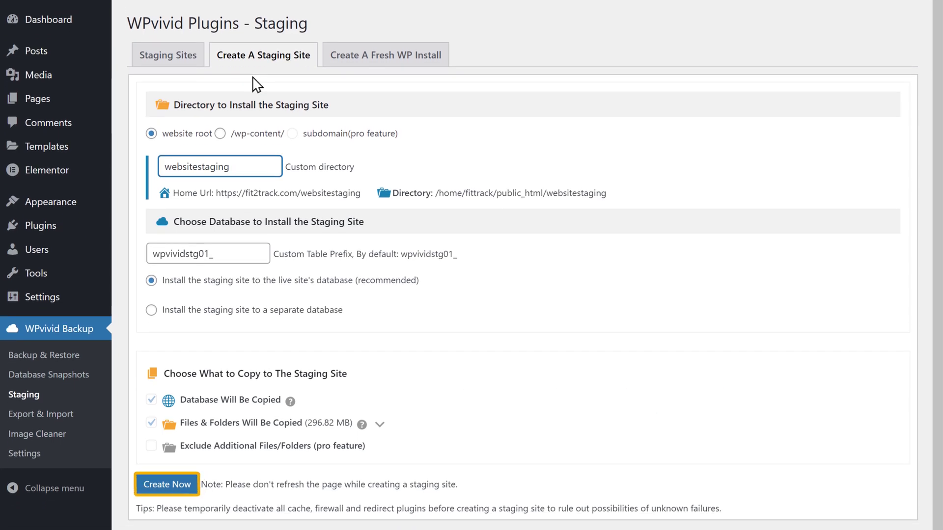
Create the websitestaging staging site, confirm, and open its Home URL in a new tab
{"action": "left_click", "coordinate": [166, 485]}
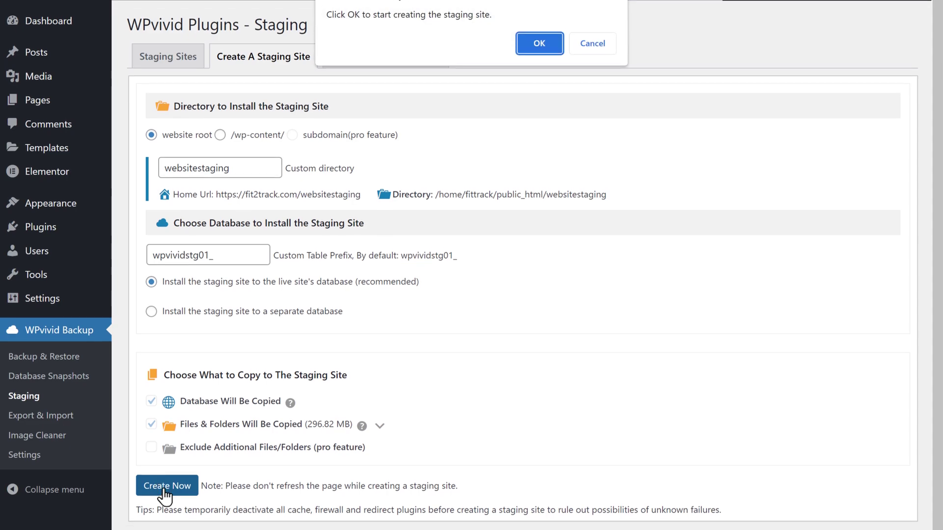
{"action": "left_click", "coordinate": [540, 66]}
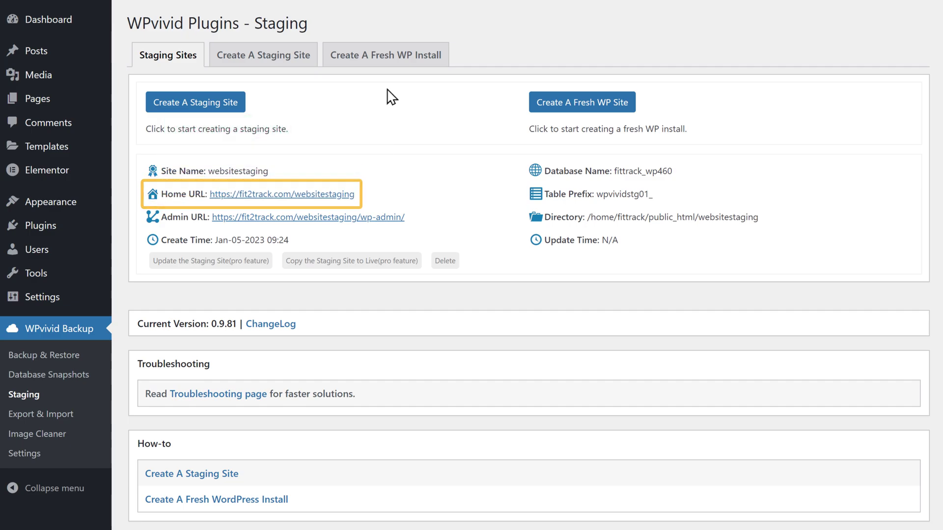
{"action": "right_click", "coordinate": [274, 196]}
{"action": "left_click", "coordinate": [353, 205]}
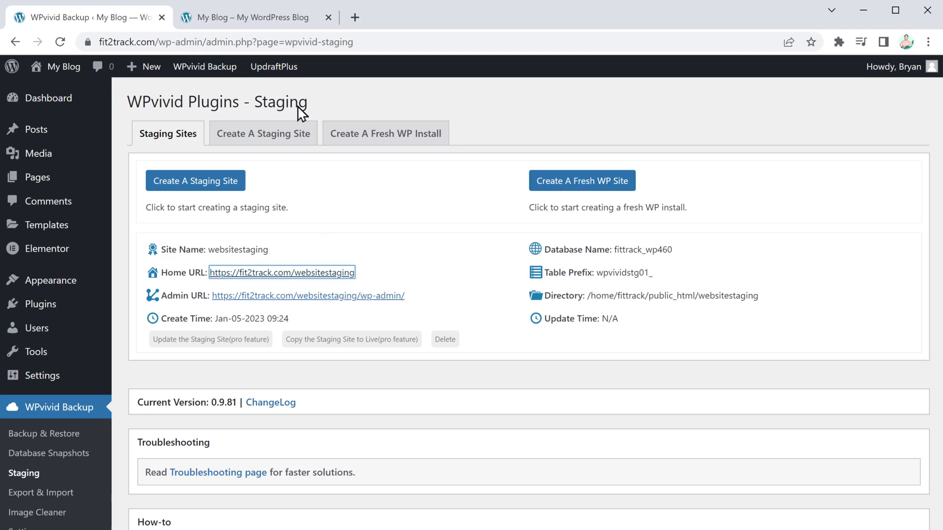
Open the staging site's homepage in the Elementor editor
{"action": "left_click", "coordinate": [275, 25]}
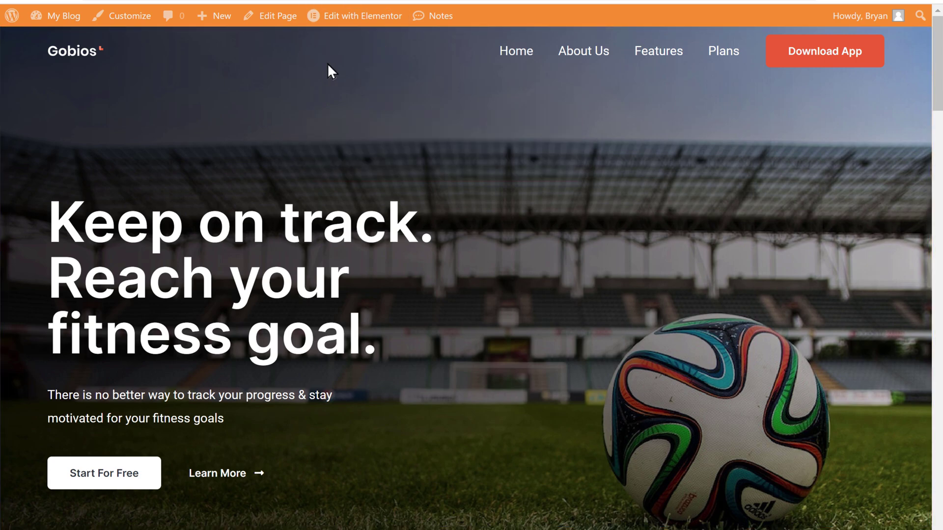
{"action": "left_click", "coordinate": [352, 24]}
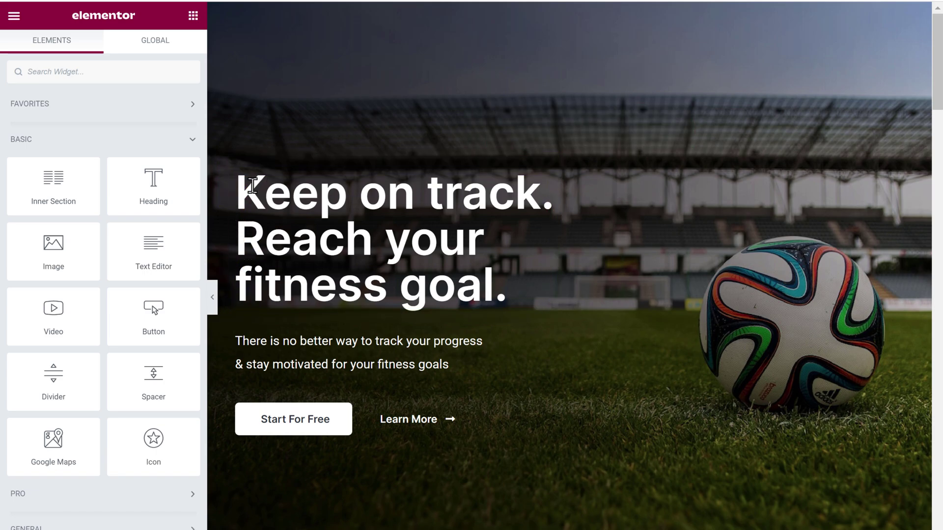
Retitle the hero 'The Perfect App for Your Fitness Journey' and rewrite its workout-programs subtext
{"action": "left_click_drag", "start_coordinate": [237, 182], "coordinate": [532, 286]}
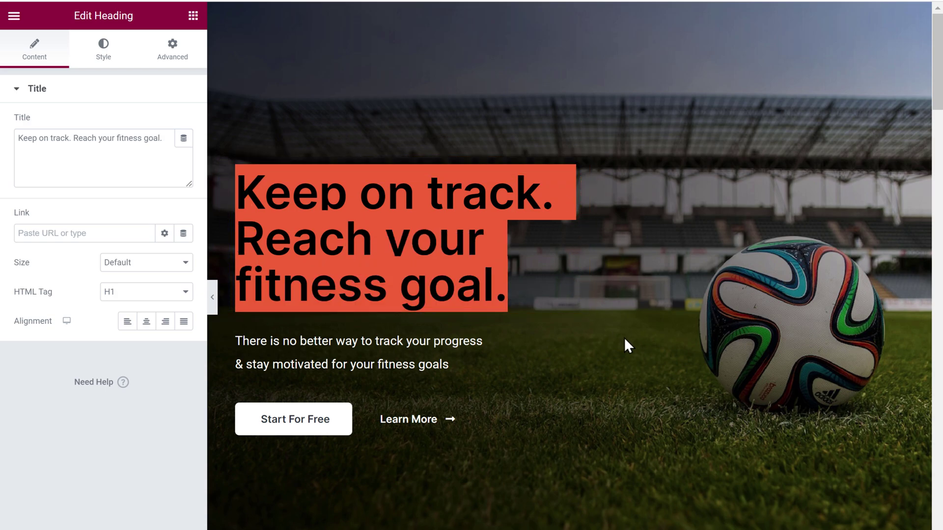
{"action": "type", "text": "The Perfect App for Your Fitness Journey"}
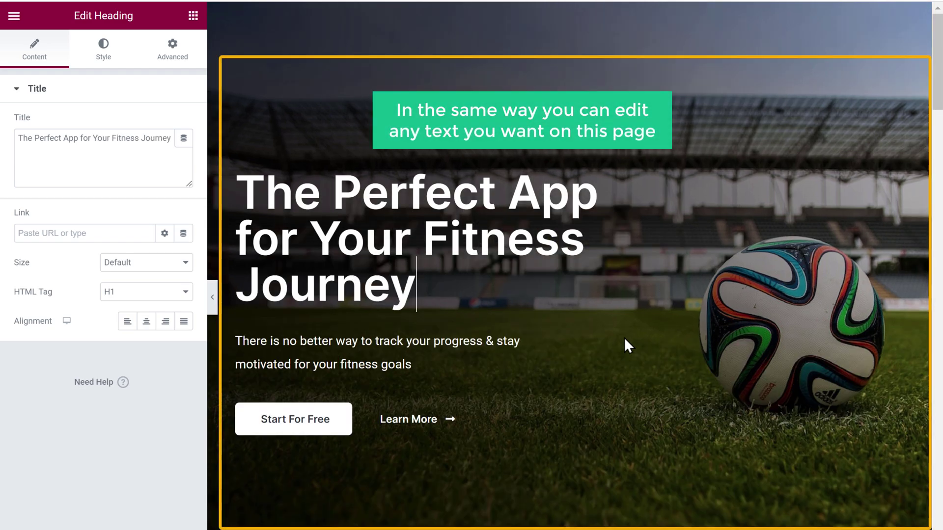
{"action": "triple_click", "coordinate": [279, 345]}
{"action": "type", "text": "Tonnes of features to help you"}
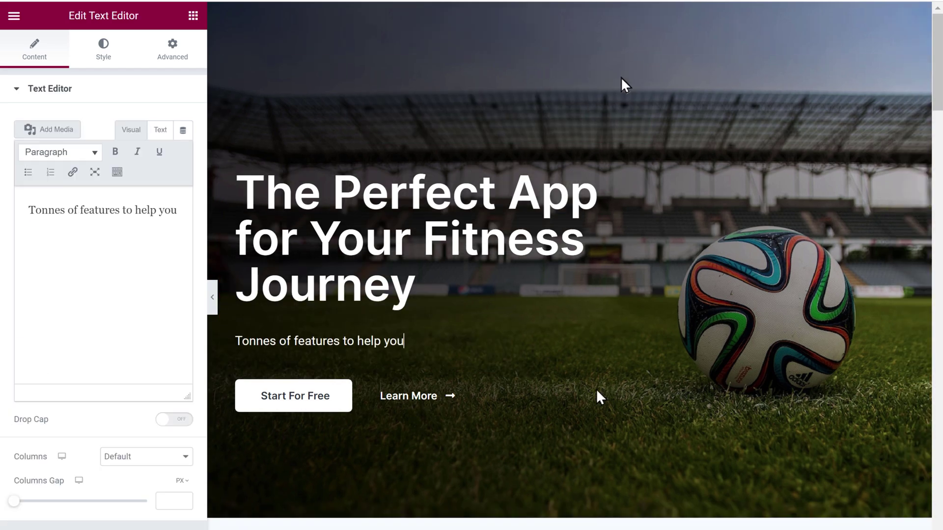
{"action": "type", "text": " reach your goals, variety of workout programs based on your fitness level."}
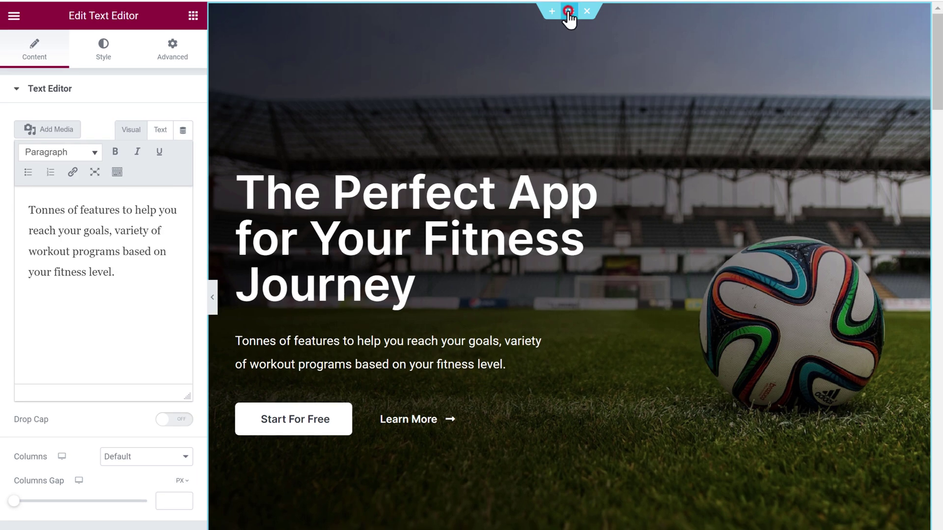
{"action": "left_click", "coordinate": [568, 10]}
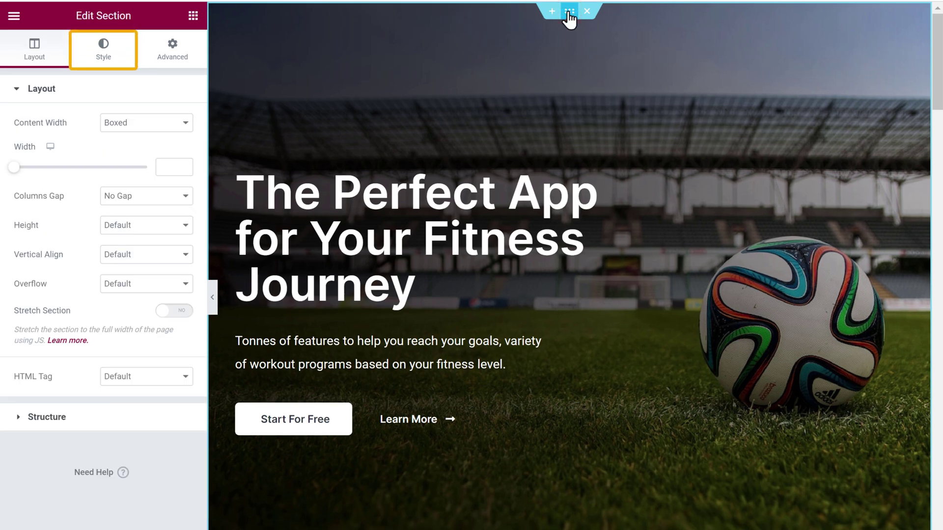
Upload 'cover image' as the hero section's background in the Style settings
{"action": "left_click", "coordinate": [104, 49]}
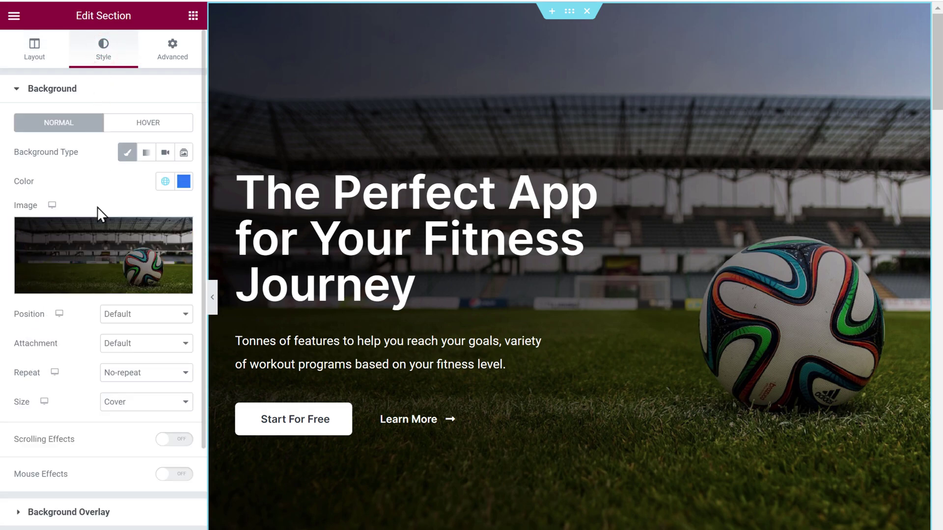
{"action": "left_click", "coordinate": [101, 269]}
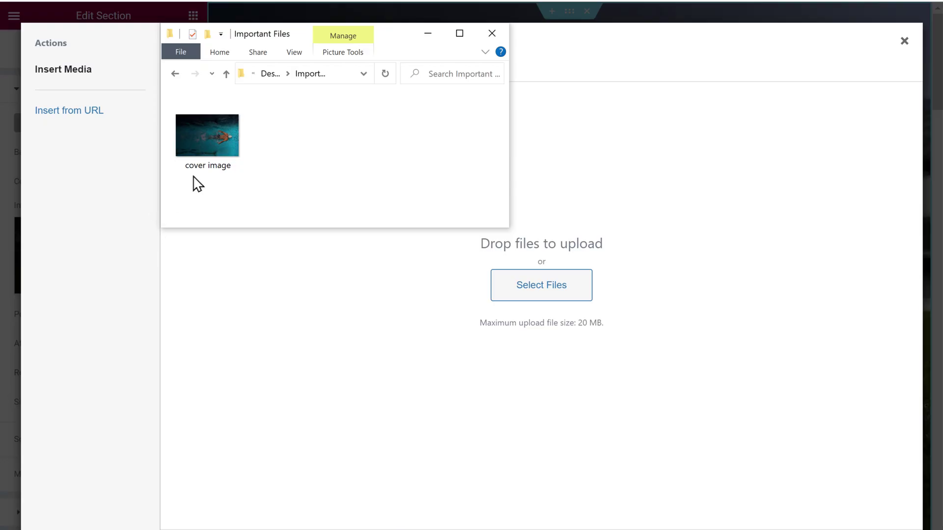
{"action": "left_click_drag", "start_coordinate": [213, 162], "coordinate": [545, 204]}
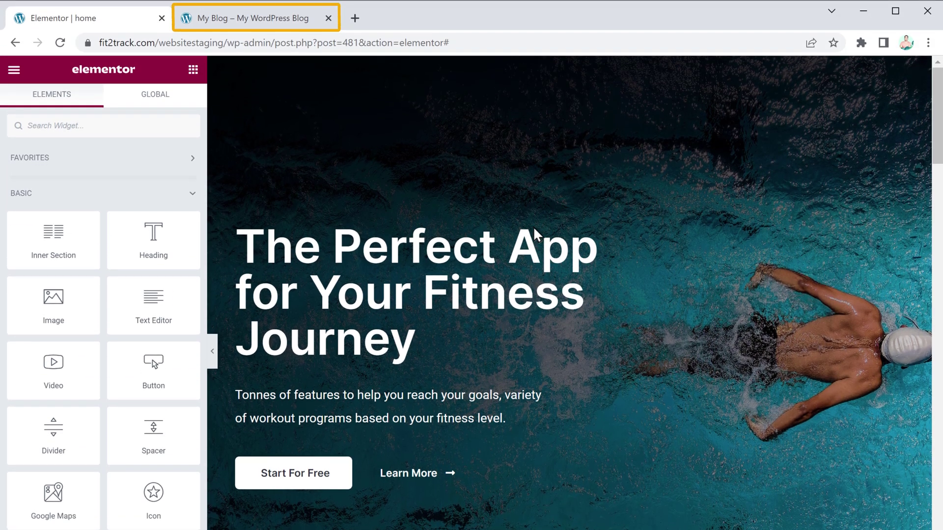
Reload the staging homepage to see the swimmer hero, then view the live Fit2Track site
{"action": "left_click", "coordinate": [285, 25]}
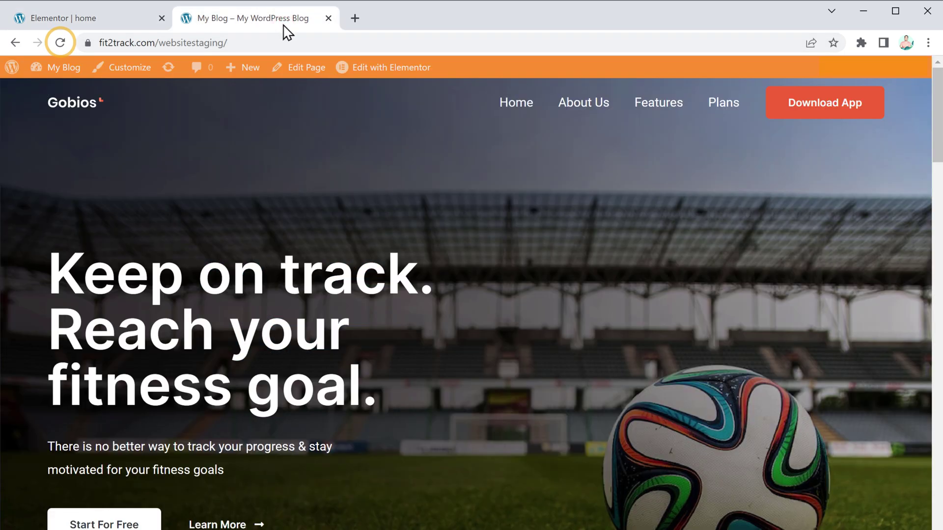
{"action": "left_click", "coordinate": [60, 42]}
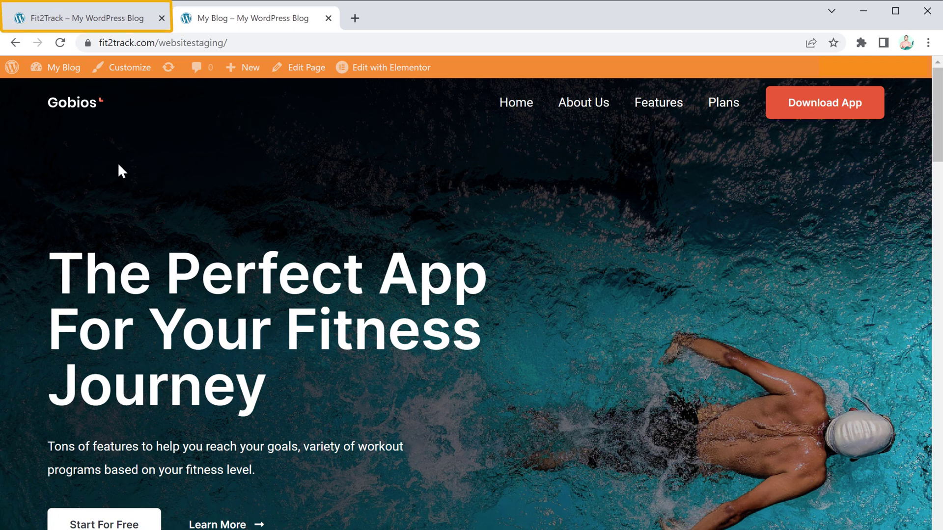
{"action": "left_click", "coordinate": [81, 19]}
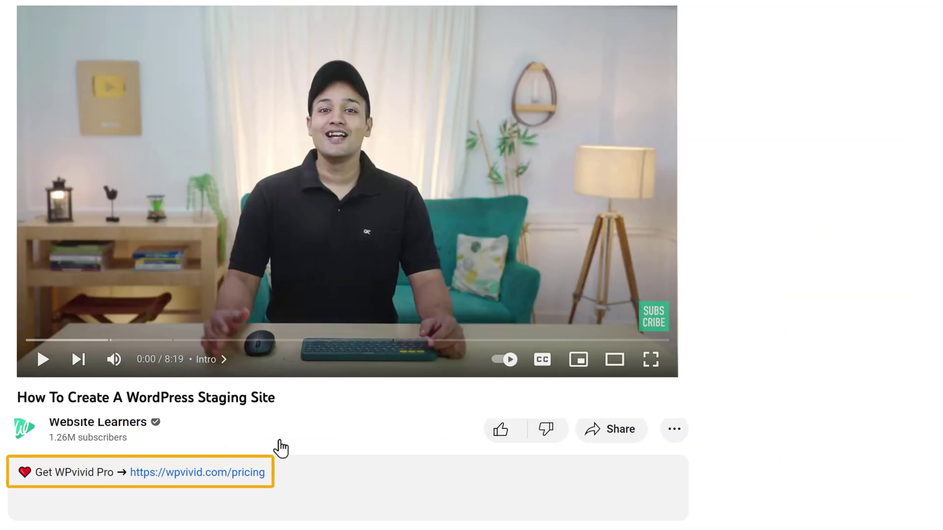
Open wpvivid.com/pricing and scroll down to the yearly Pro plan cards
{"action": "left_click", "coordinate": [199, 472]}
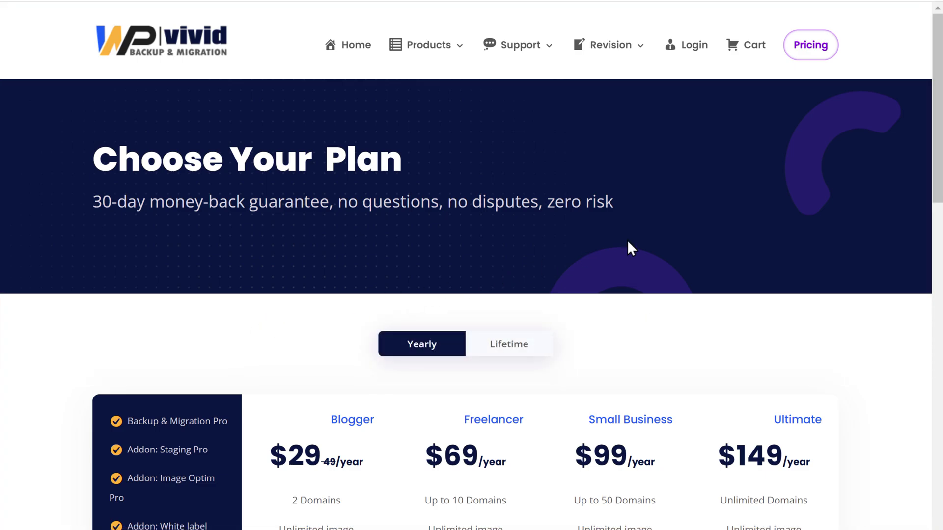
{"action": "left_click_drag", "start_coordinate": [931, 136], "coordinate": [935, 199]}
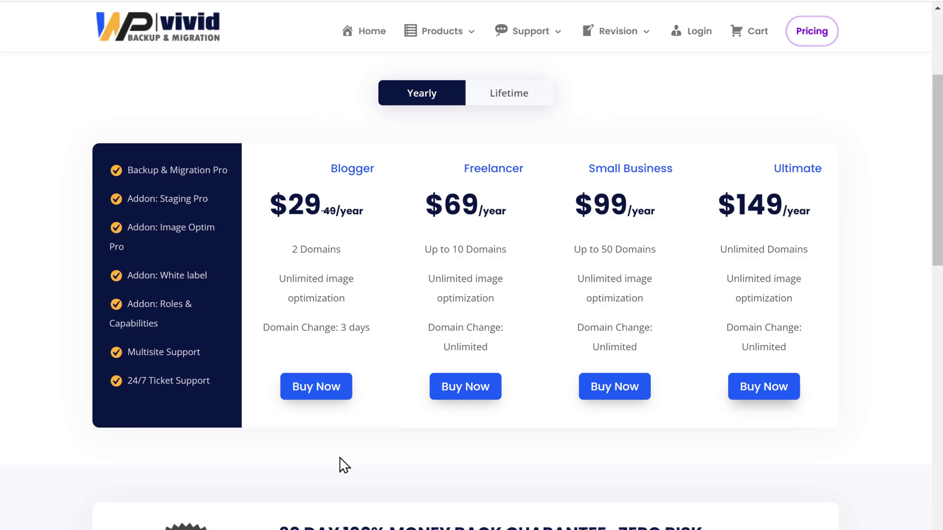
Buy the $29 Blogger plan with billing and card details, then download the WPvivid Installer
{"action": "left_click", "coordinate": [318, 401]}
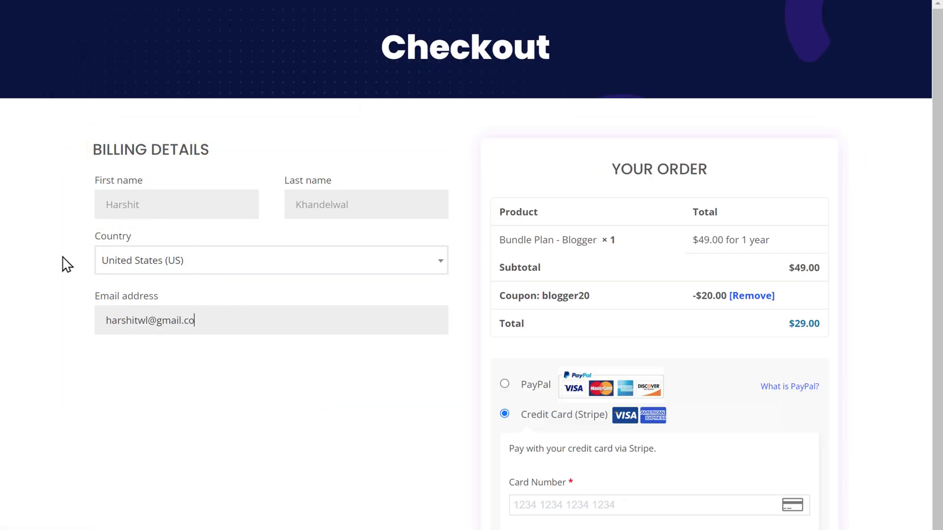
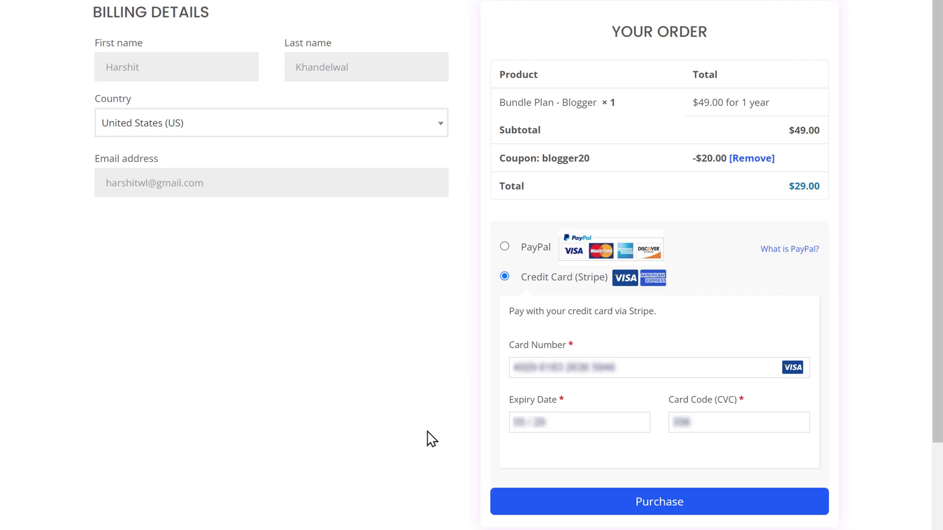
{"action": "left_click", "coordinate": [657, 514]}
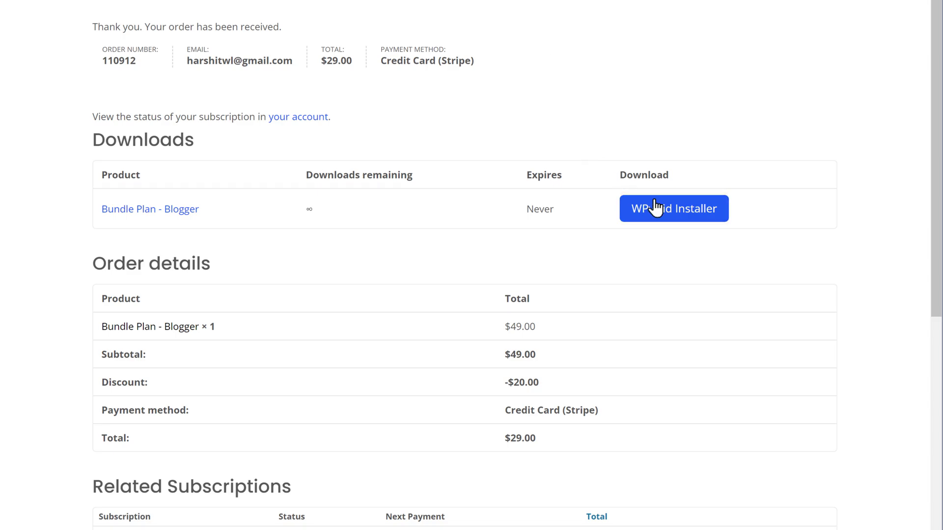
{"action": "left_click", "coordinate": [674, 217]}
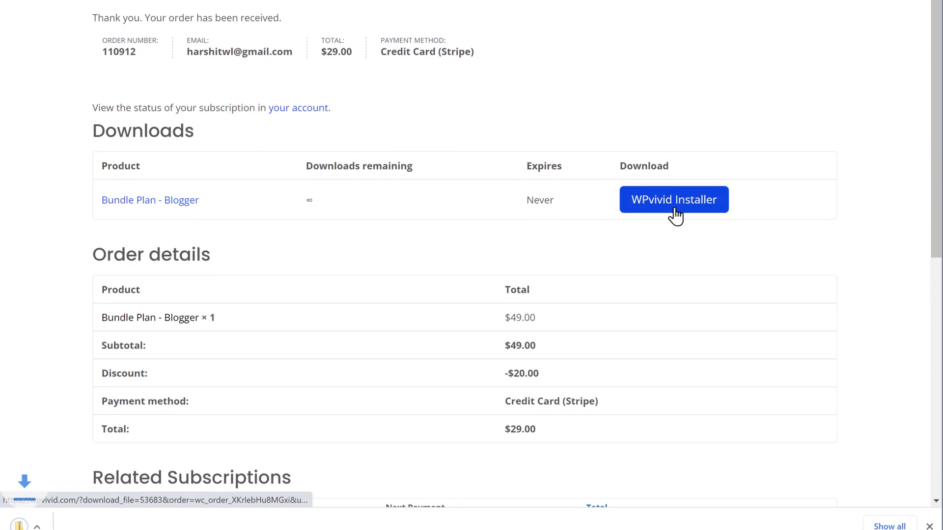
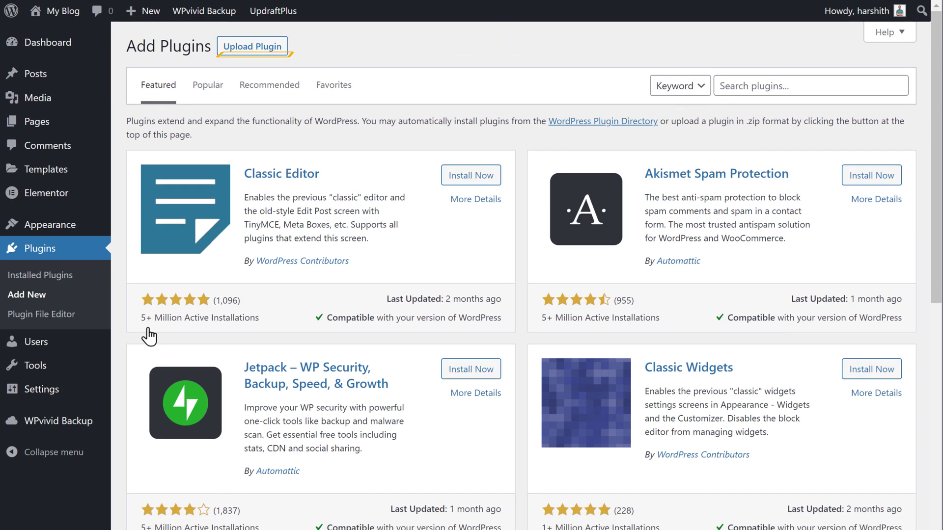
Upload wpvivid-installer.zip as a new plugin and install it
{"action": "left_click", "coordinate": [245, 49]}
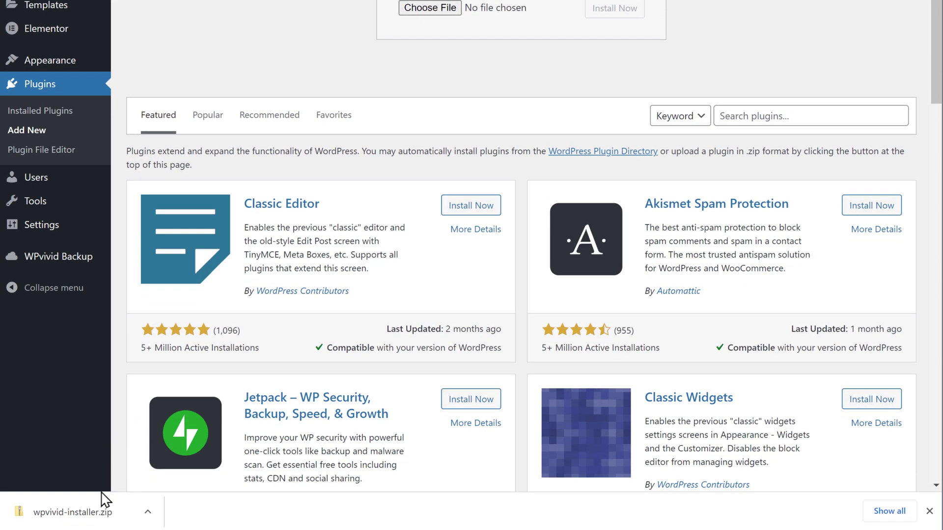
{"action": "left_click_drag", "start_coordinate": [106, 500], "coordinate": [448, 30]}
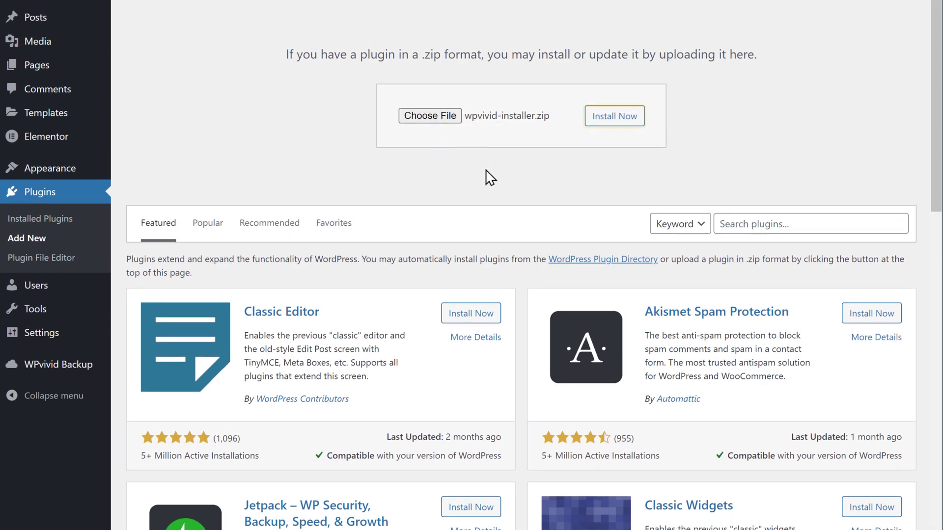
{"action": "left_click", "coordinate": [614, 126]}
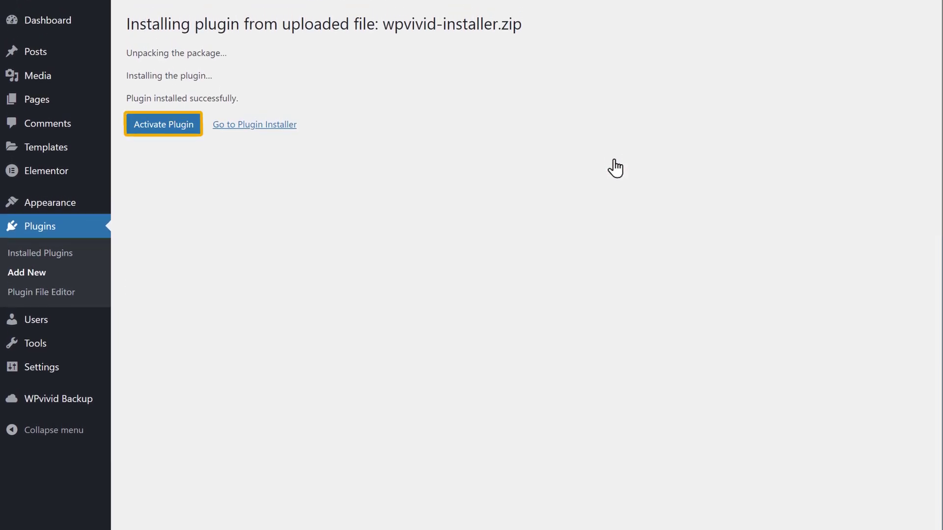
Activate the newly installed WPvivid plugin to reach its License page
{"action": "left_click", "coordinate": [168, 129]}
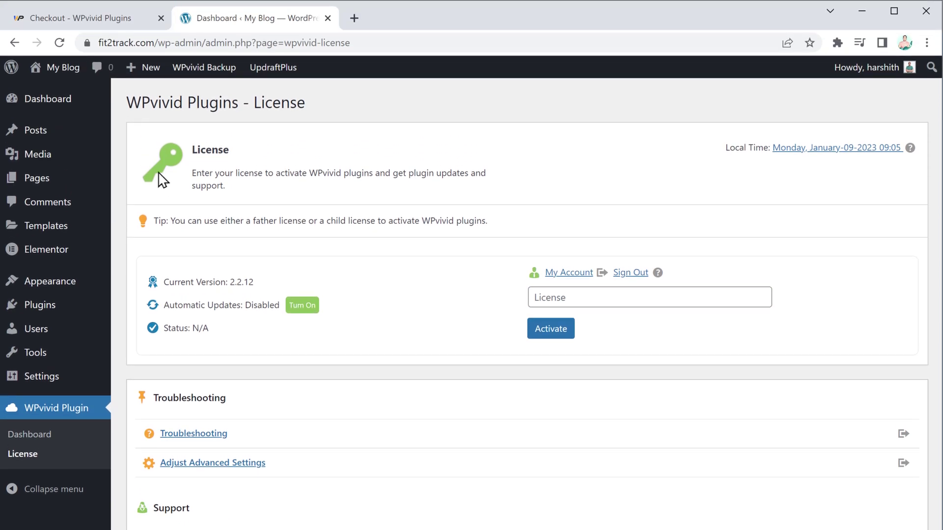
Copy the Father License key from the wpvivid.com Licenses page, then return to the site's License page
{"action": "left_click", "coordinate": [78, 21]}
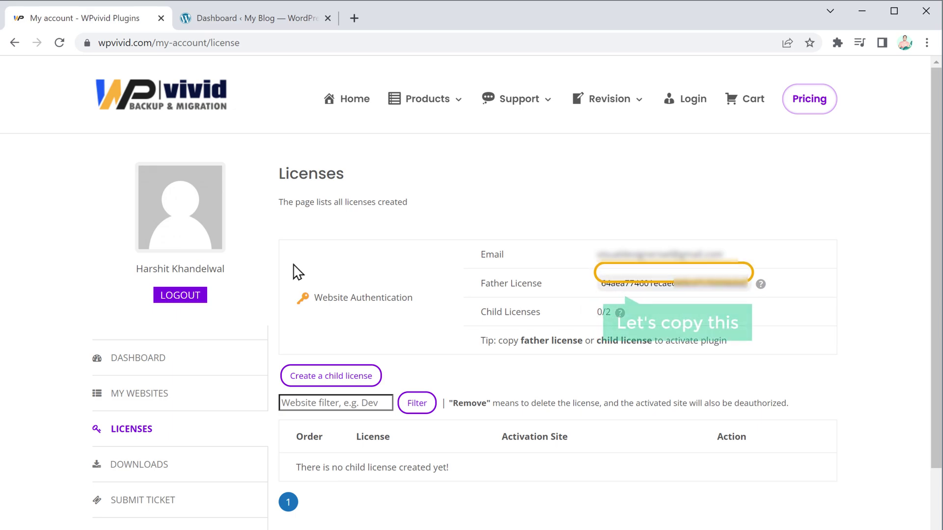
{"action": "left_click_drag", "start_coordinate": [598, 286], "coordinate": [751, 301]}
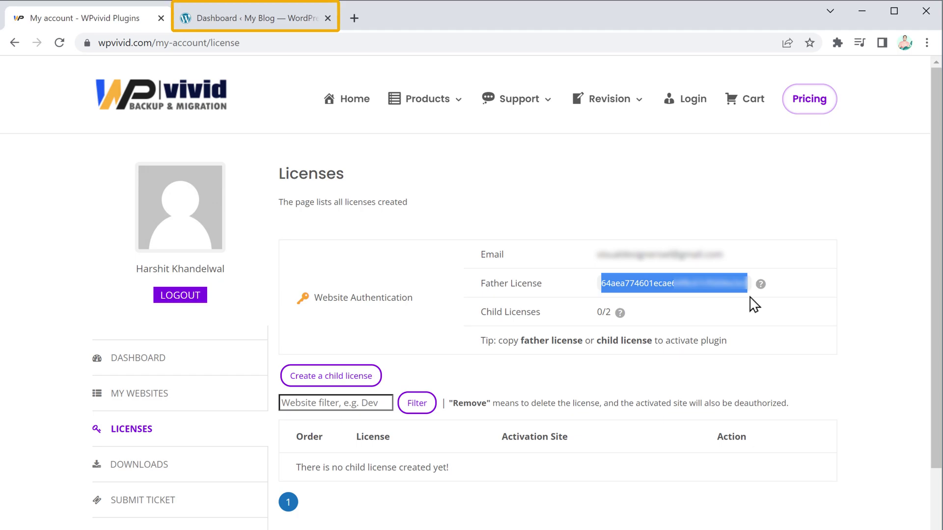
{"action": "left_click", "coordinate": [253, 21]}
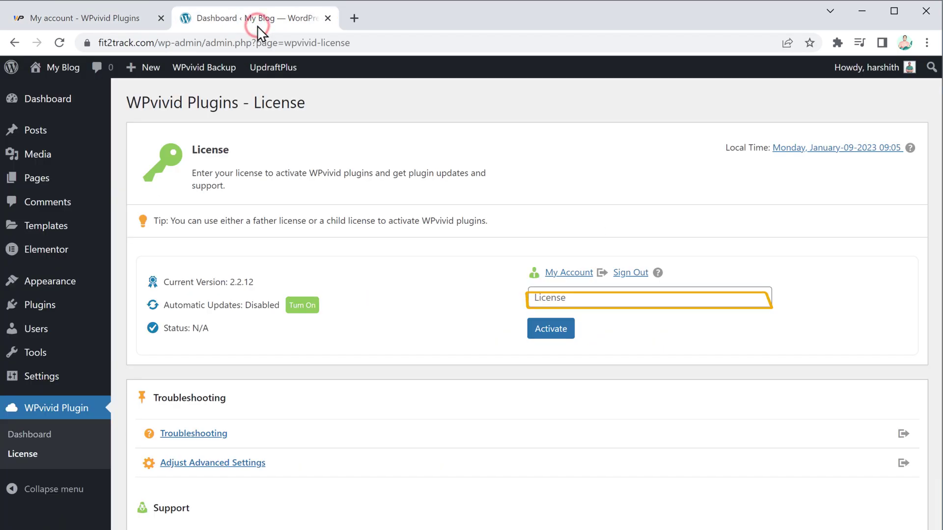
Paste the copied father license key into the WPvivid License field and activate it
{"action": "left_click", "coordinate": [533, 297]}
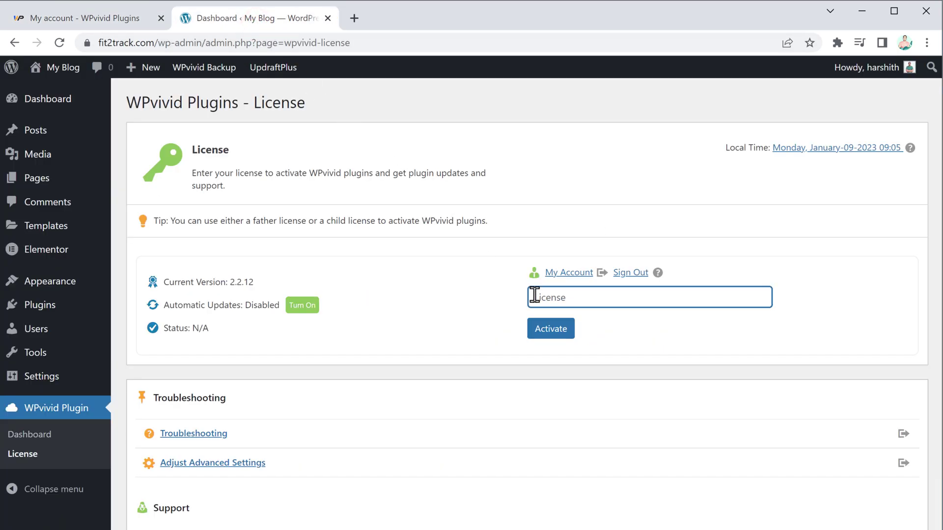
{"action": "right_click", "coordinate": [534, 296]}
{"action": "left_click", "coordinate": [646, 432]}
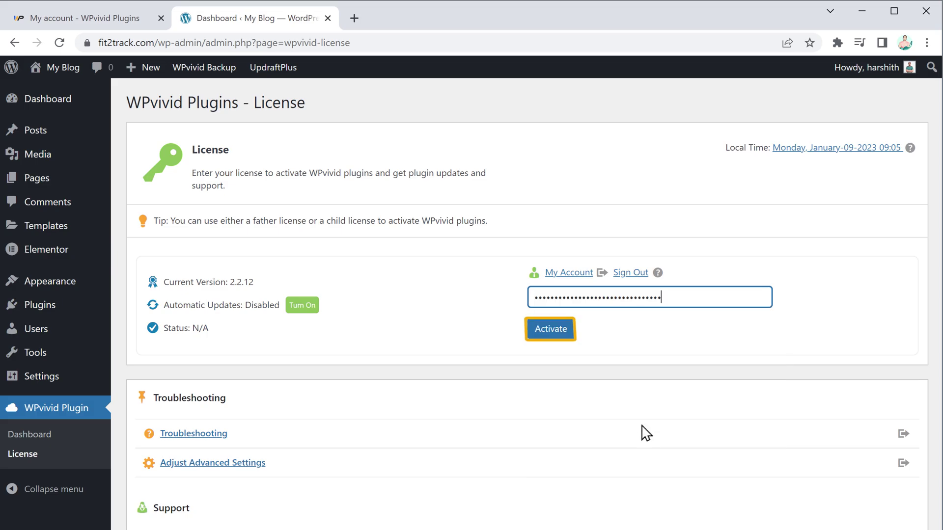
{"action": "left_click", "coordinate": [549, 340]}
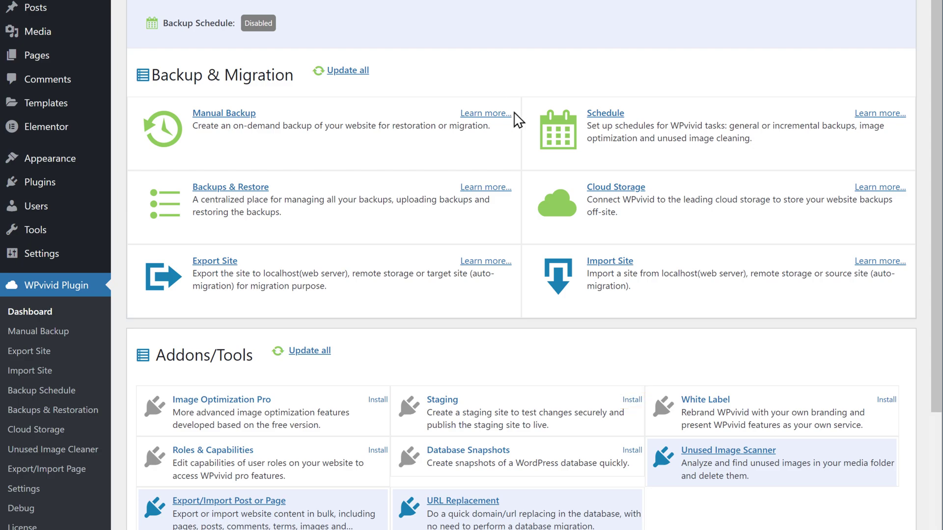
Install the Staging addon and open the Staging sites page showing websitestaging
{"action": "left_click", "coordinate": [635, 401]}
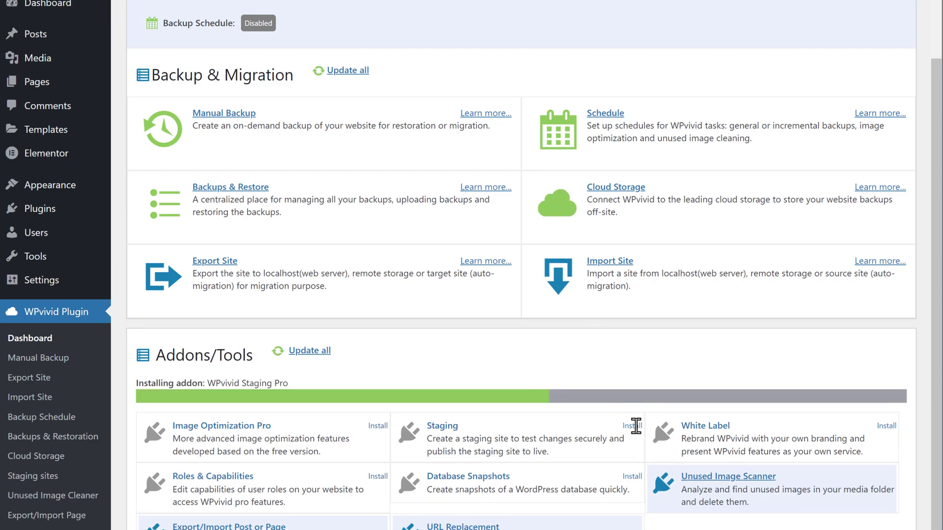
{"action": "scroll", "coordinate": [650, 353], "scroll_direction": "up", "scroll_amount": 1}
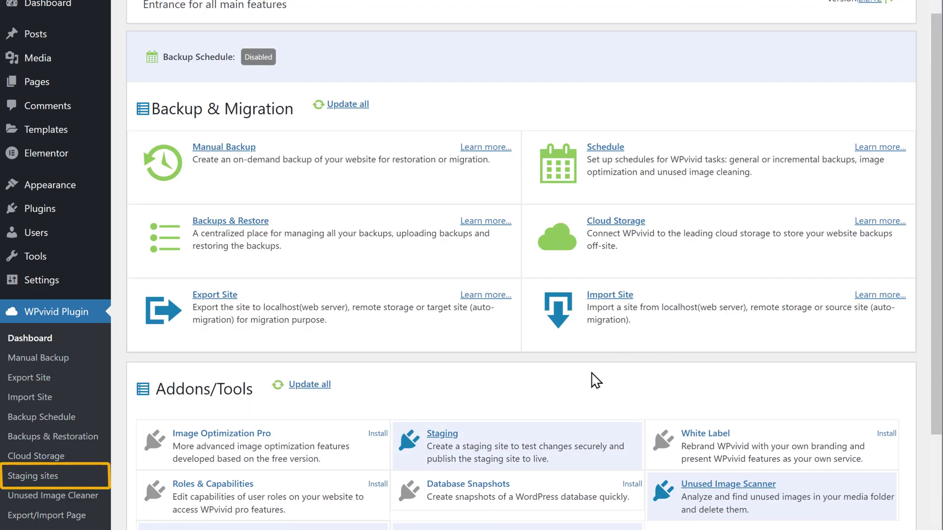
{"action": "left_click", "coordinate": [39, 484]}
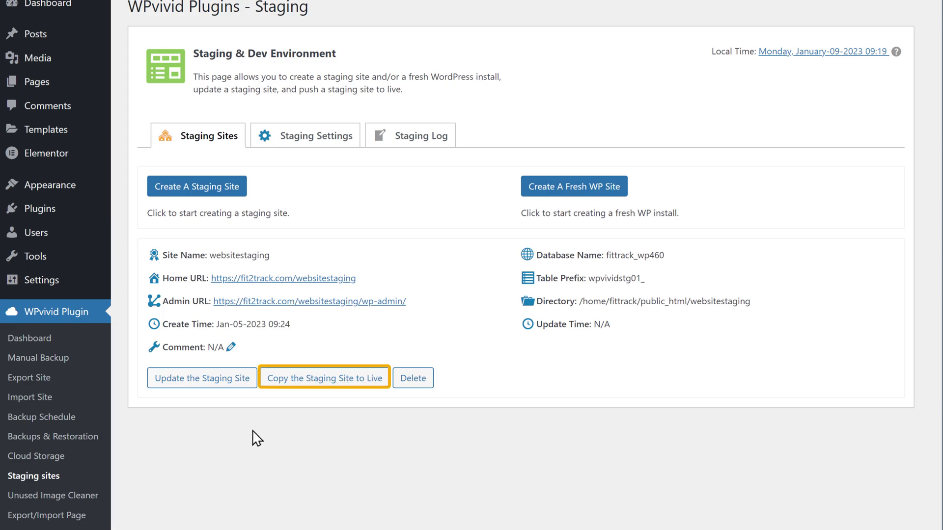
Copy the websitestaging site to live with Files + DB, confirming the push
{"action": "left_click", "coordinate": [325, 385]}
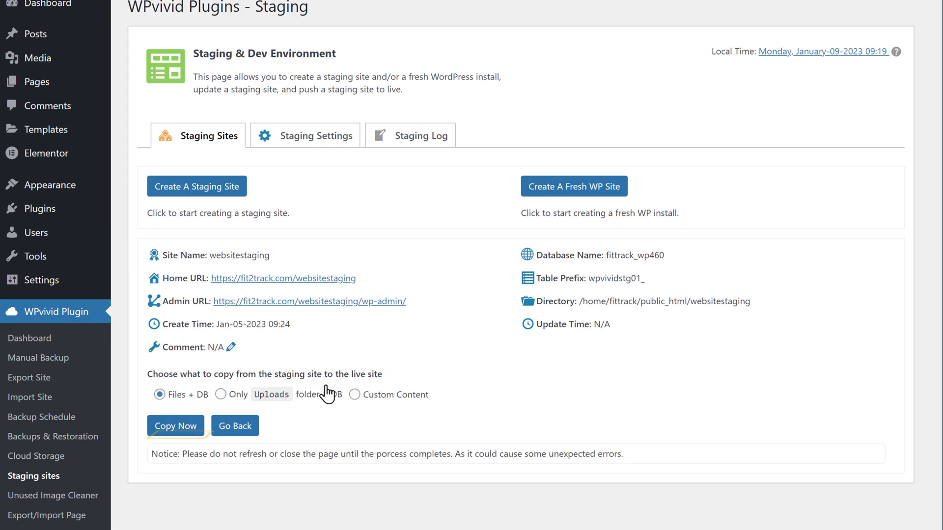
{"action": "left_click", "coordinate": [171, 429]}
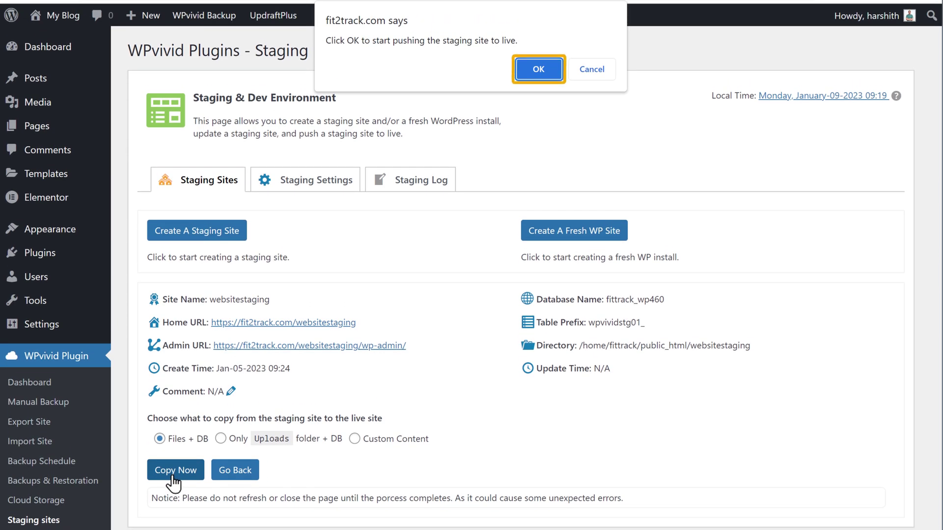
{"action": "left_click", "coordinate": [537, 70]}
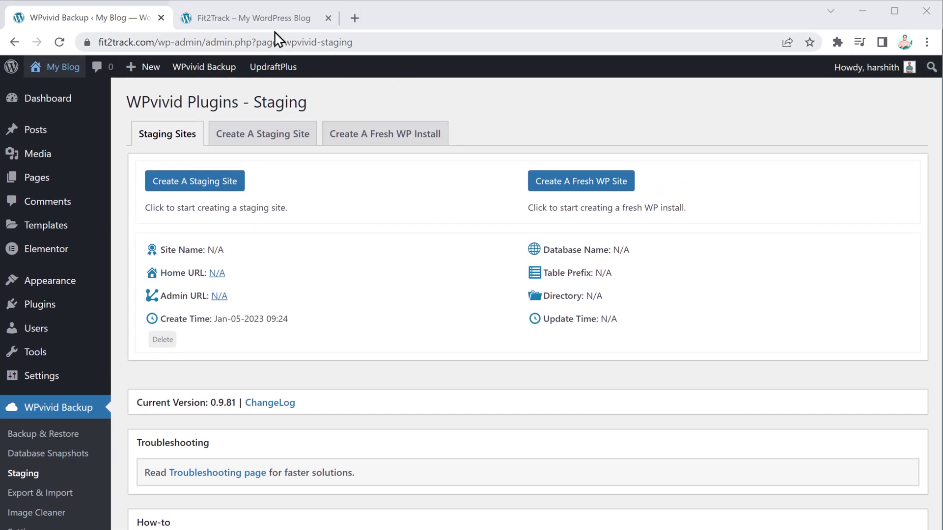
Reload the fit2track.com homepage to show the 'The Perfect App For Your Fitness Journey' hero
{"action": "left_click", "coordinate": [254, 19]}
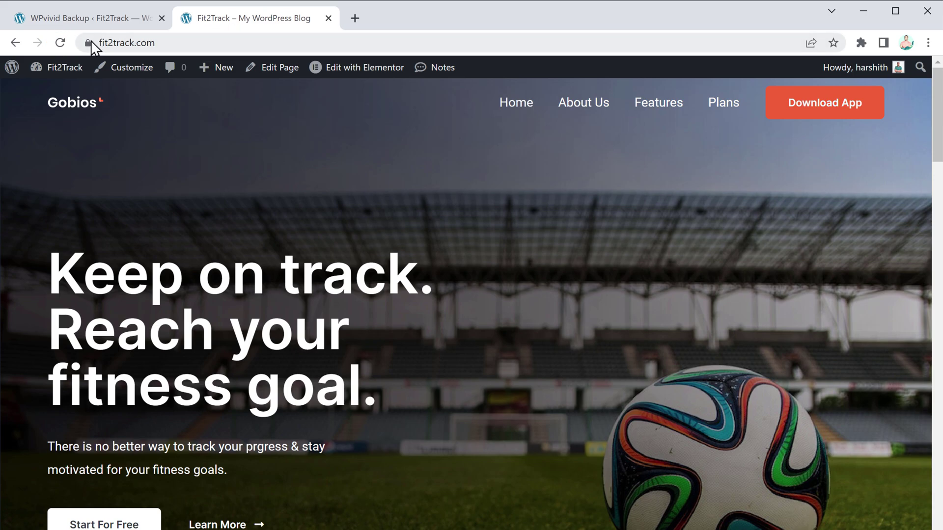
{"action": "left_click", "coordinate": [60, 43]}
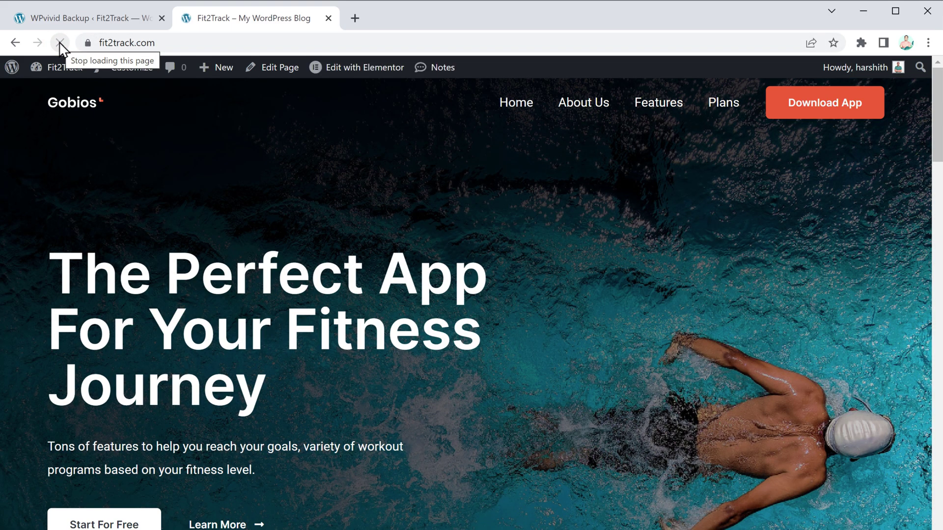